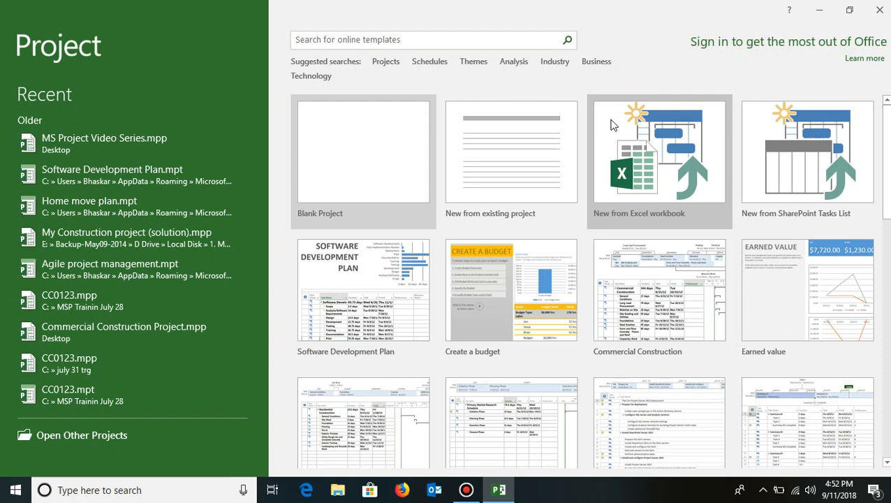
- Create a blank project and save it to the Desktop as MSP Video Series
{"action": "left_click", "coordinate": [335, 151]}
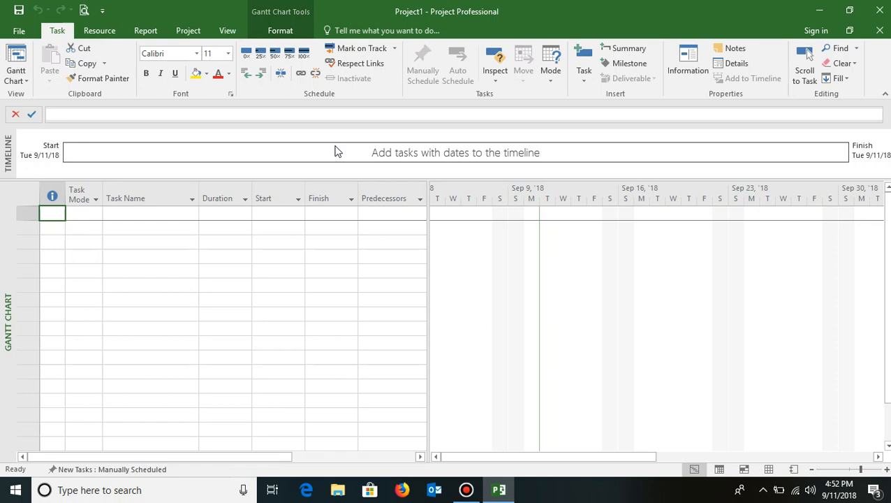
{"action": "left_click", "coordinate": [21, 32]}
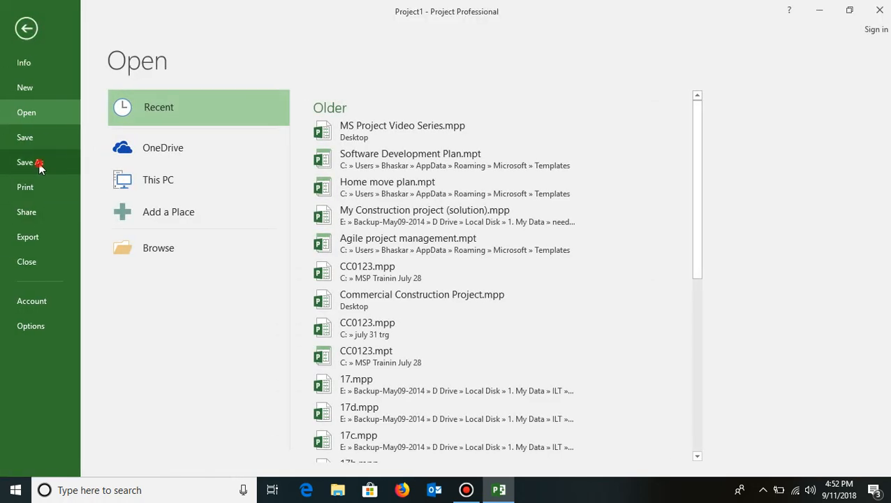
{"action": "left_click", "coordinate": [39, 162]}
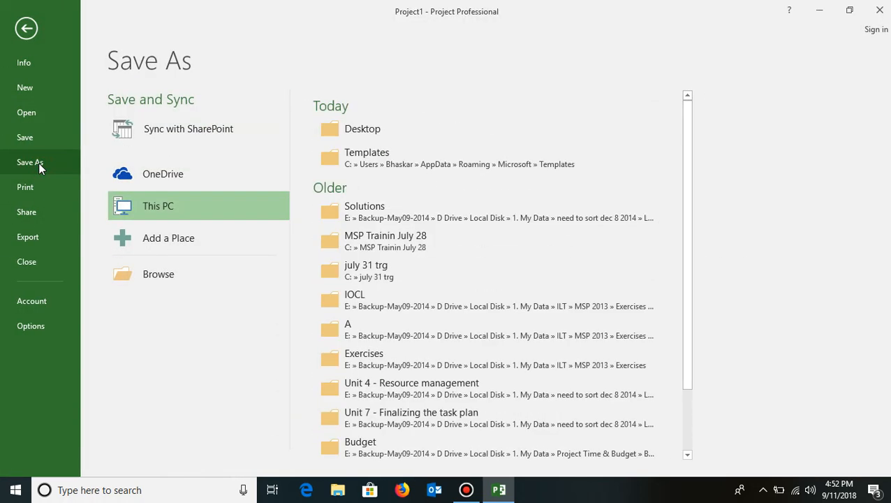
{"action": "left_click", "coordinate": [154, 203]}
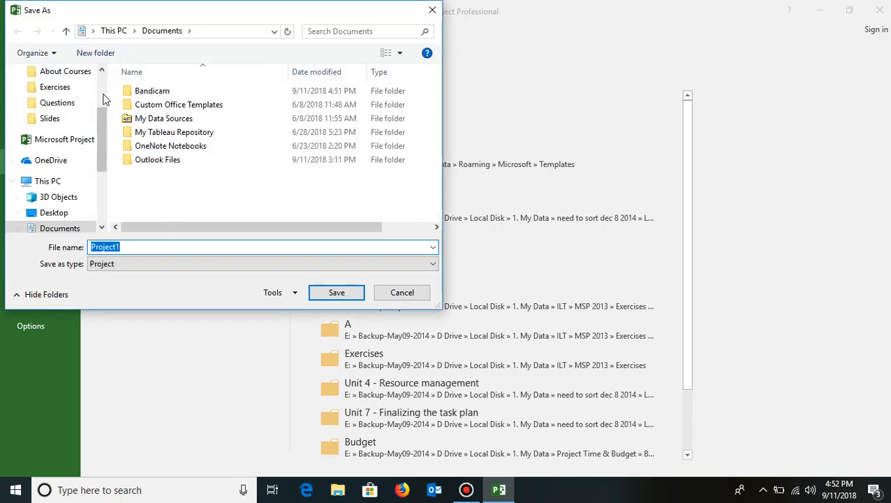
{"action": "scroll", "coordinate": [101, 78], "scroll_direction": "up", "scroll_amount": 2}
{"action": "left_click", "coordinate": [66, 101]}
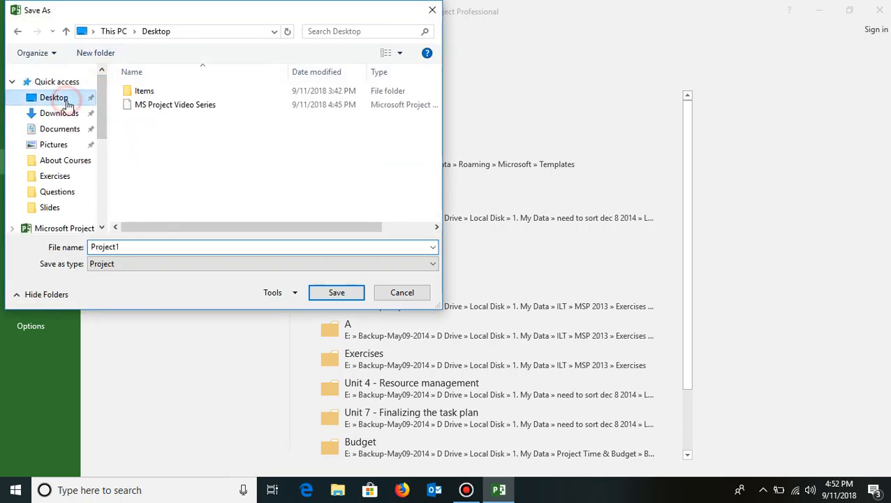
{"action": "double_click", "coordinate": [132, 248]}
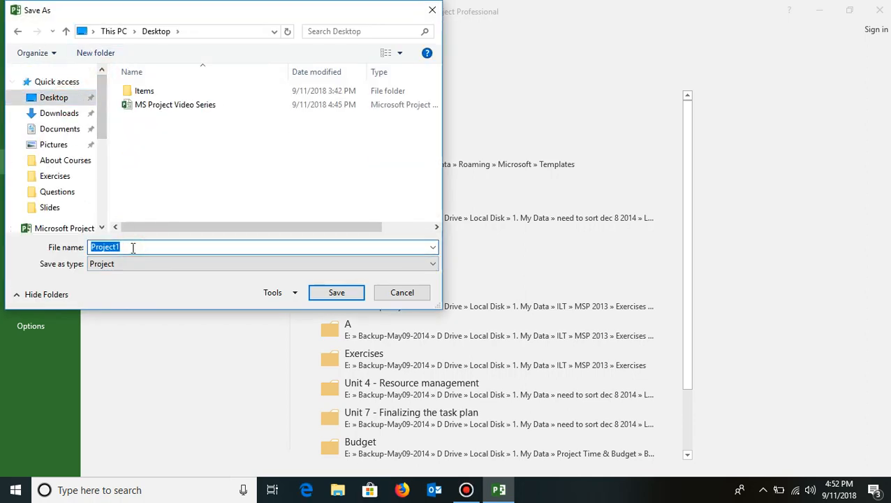
{"action": "type", "text": "MSP Video Series"}
{"action": "key", "text": "Return"}
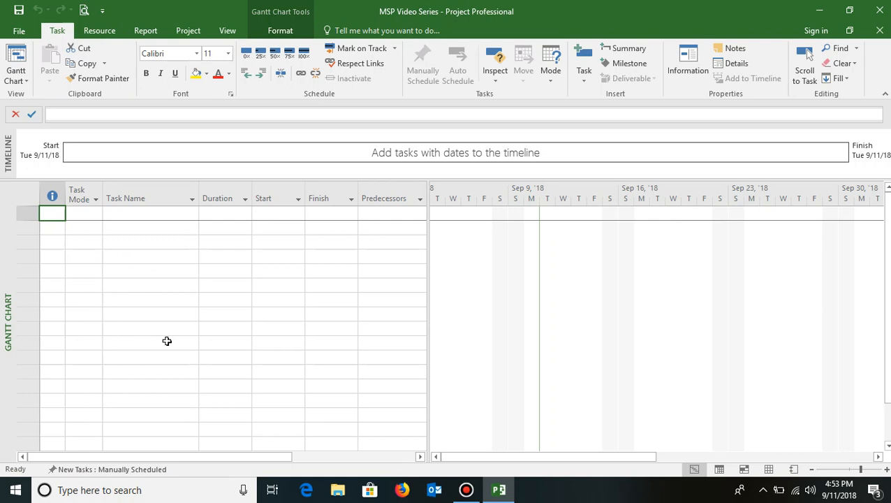
- Open the working time settings for the Standard (Project Calendar) and display its work weeks
{"action": "left_click", "coordinate": [188, 31]}
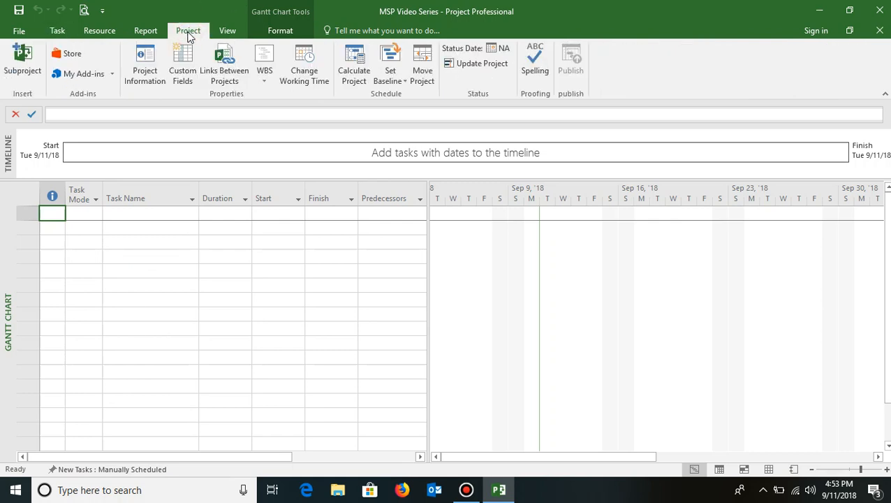
{"action": "left_click", "coordinate": [318, 78]}
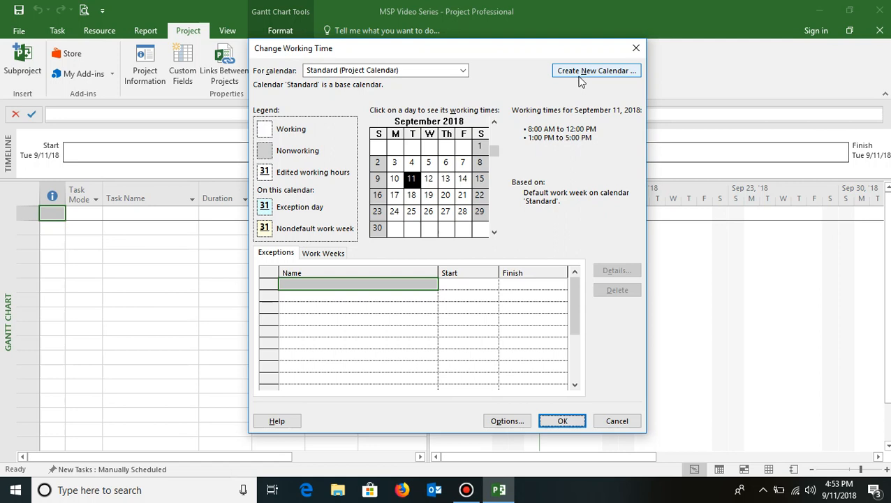
{"action": "left_click", "coordinate": [462, 70]}
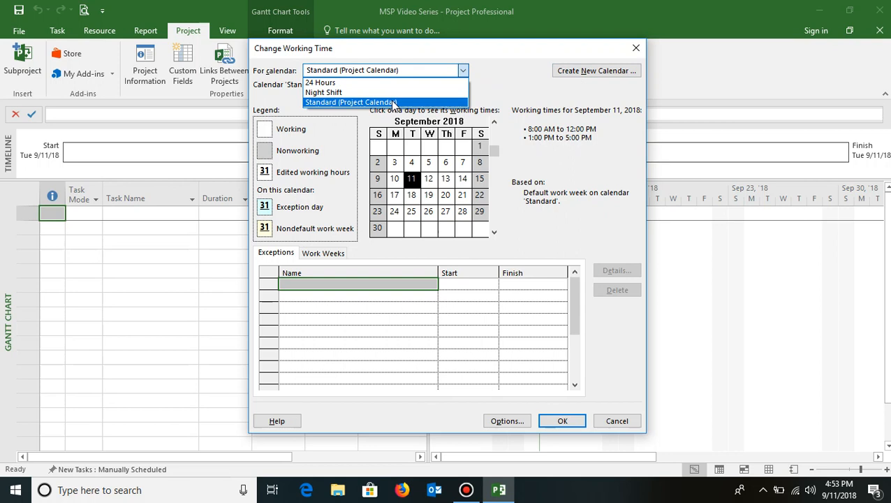
{"action": "left_click", "coordinate": [394, 103]}
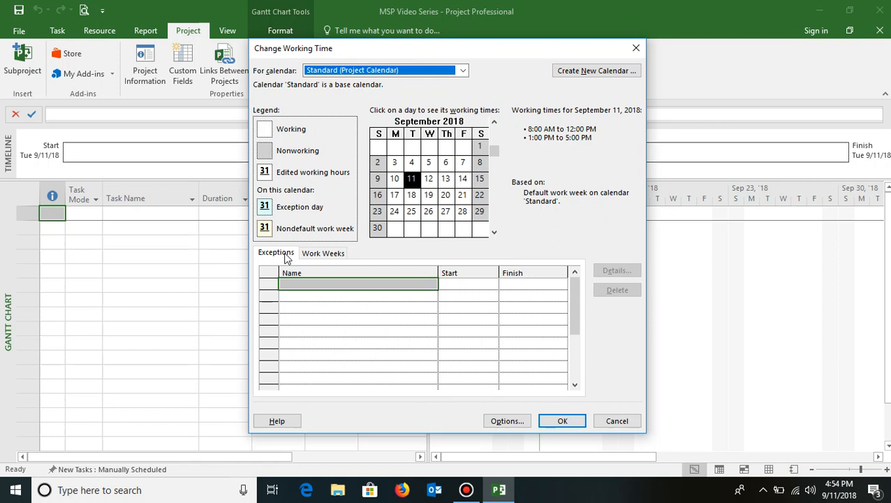
{"action": "left_click", "coordinate": [320, 254]}
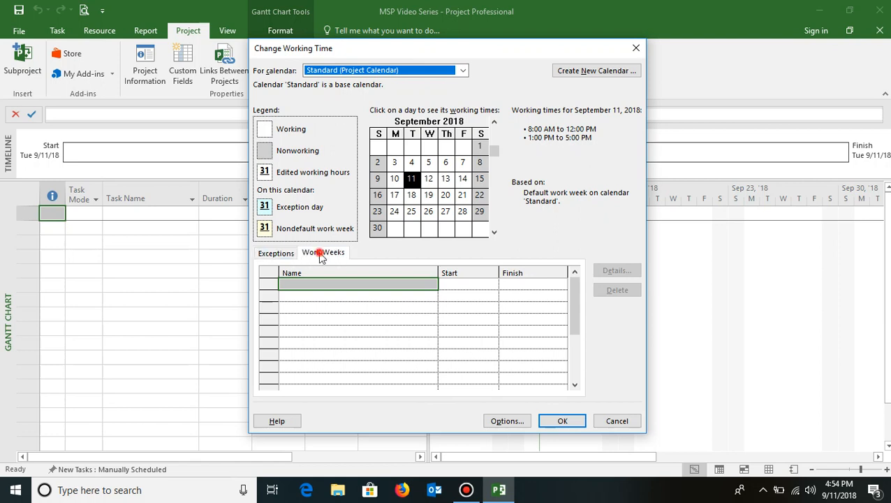
{"action": "left_click", "coordinate": [277, 254]}
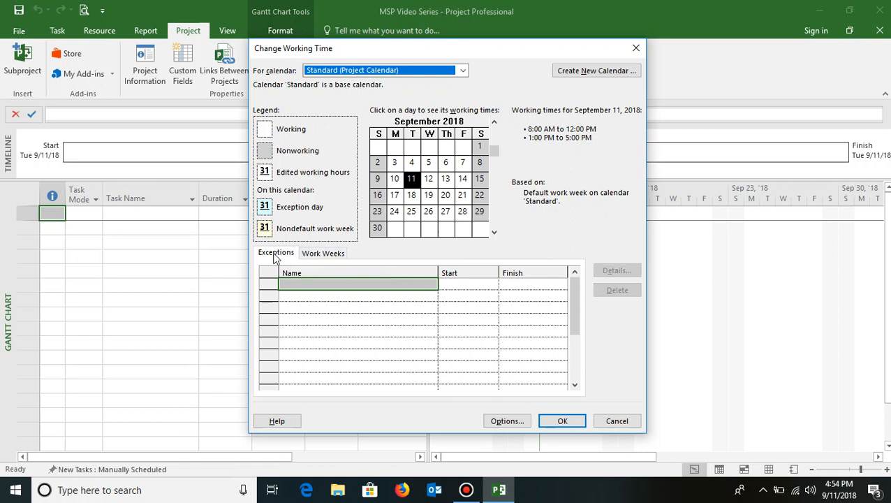
{"action": "left_click", "coordinate": [327, 254]}
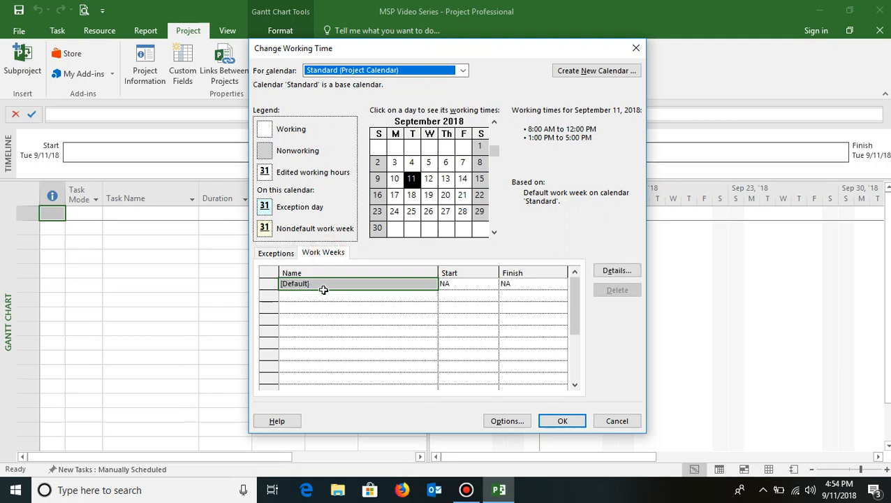
- In the default work week's details, switch Monday through Friday to specific working times
{"action": "left_click", "coordinate": [614, 271]}
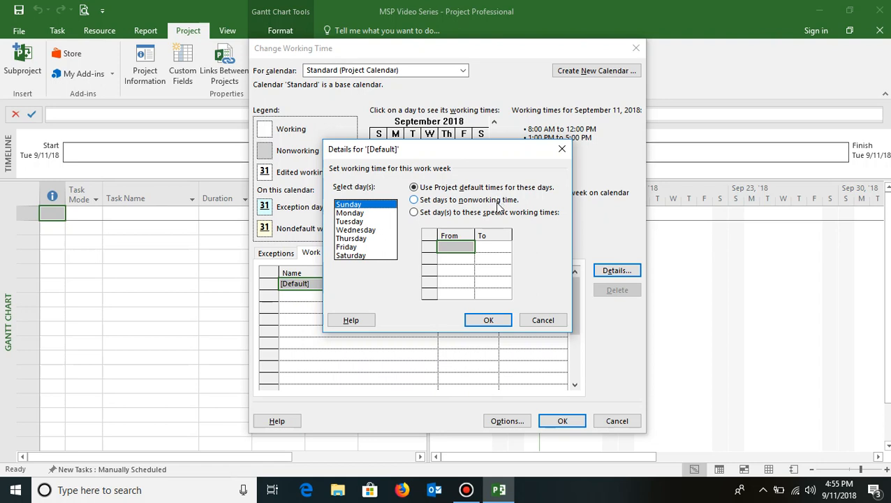
{"action": "left_click", "coordinate": [353, 213]}
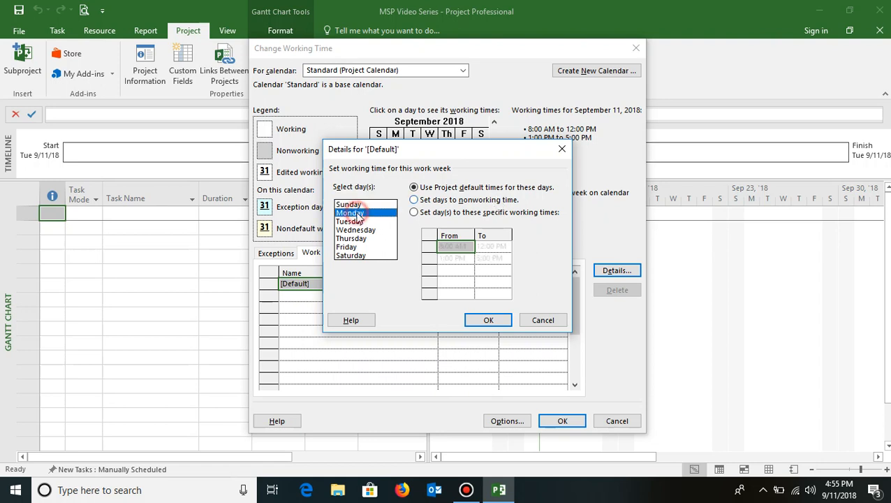
{"action": "key", "text": "shift+Down"}
{"action": "key", "text": "shift+Down"}
{"action": "key", "text": "shift+Down"}
{"action": "key", "text": "shift+Down"}
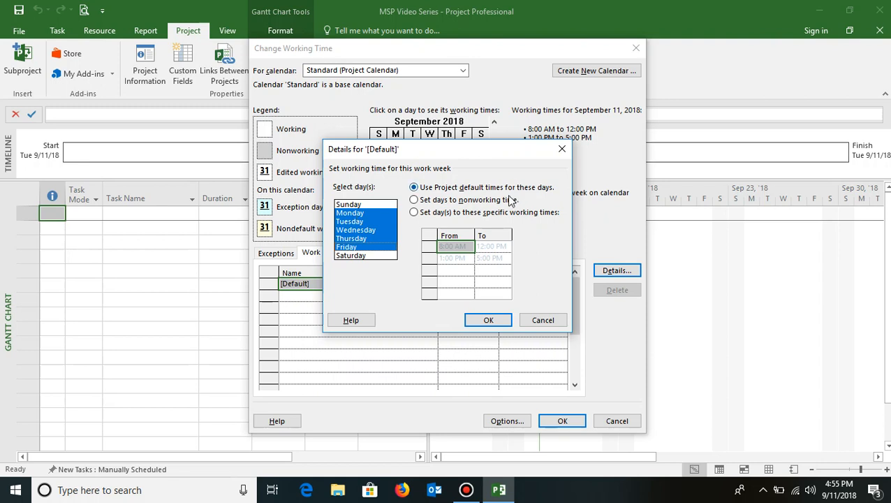
{"action": "left_click", "coordinate": [415, 216]}
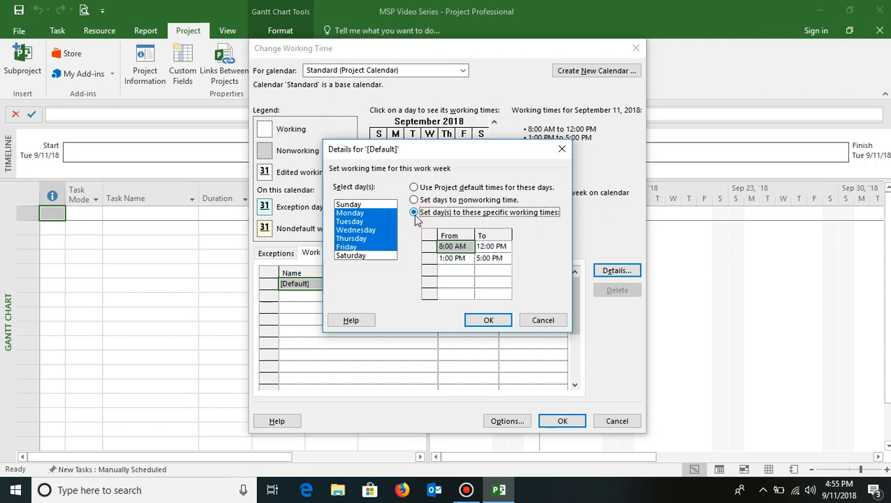
- Set the first working period for Monday through Friday to 9:30 AM to 1:30 PM
{"action": "left_click", "coordinate": [466, 247]}
{"action": "key", "text": "BackSpace"}
{"action": "key", "text": "BackSpace"}
{"action": "key", "text": "BackSpace"}
{"action": "key", "text": "BackSpace"}
{"action": "key", "text": "BackSpace"}
{"action": "key", "text": "BackSpace"}
{"action": "key", "text": "BackSpace"}
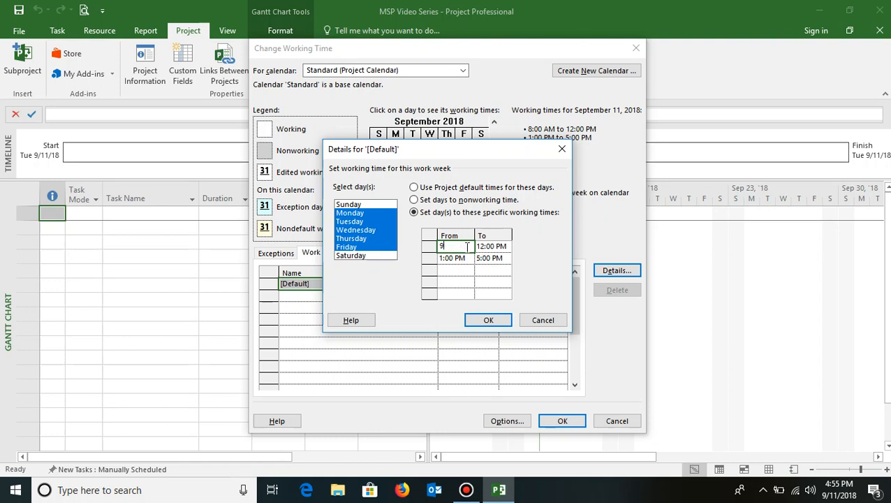
{"action": "type", "text": "9:30 AM"}
{"action": "key", "text": "Escape"}
{"action": "left_click", "coordinate": [501, 246]}
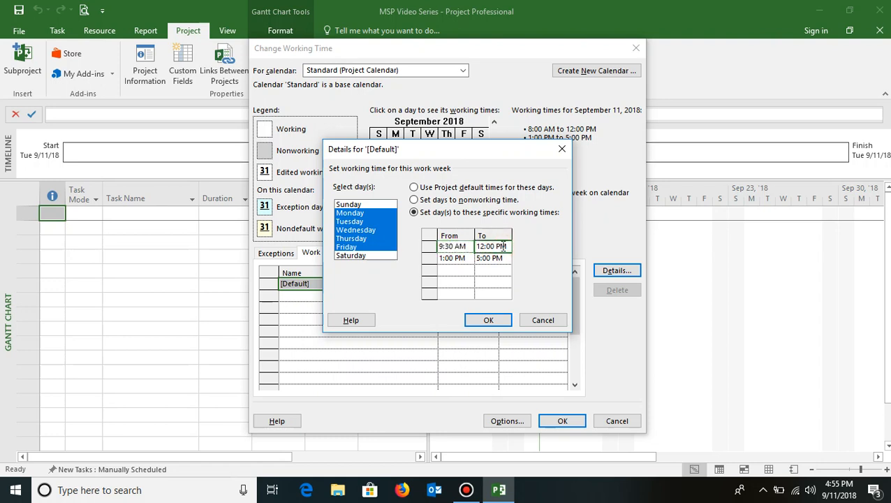
{"action": "type", "text": "1:30"}
- Set the second working period to 2:30 PM to 6:30 PM and accept the work week details
{"action": "left_click", "coordinate": [458, 258]}
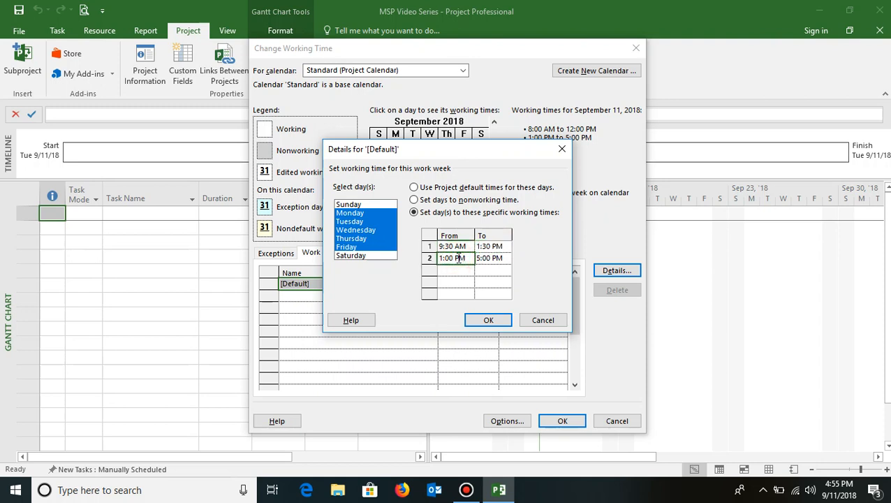
{"action": "type", "text": "2:30"}
{"action": "left_click", "coordinate": [486, 258]}
{"action": "type", "text": "6"}
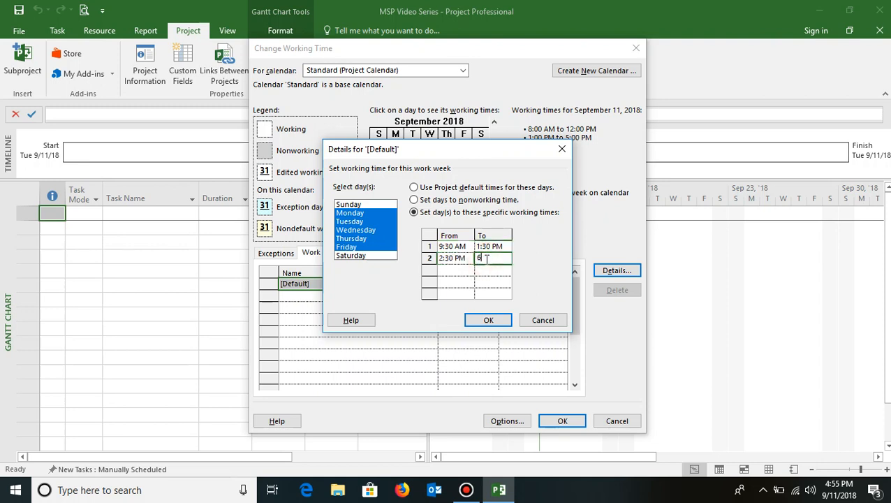
{"action": "type", "text": ":30"}
{"action": "left_click", "coordinate": [458, 273]}
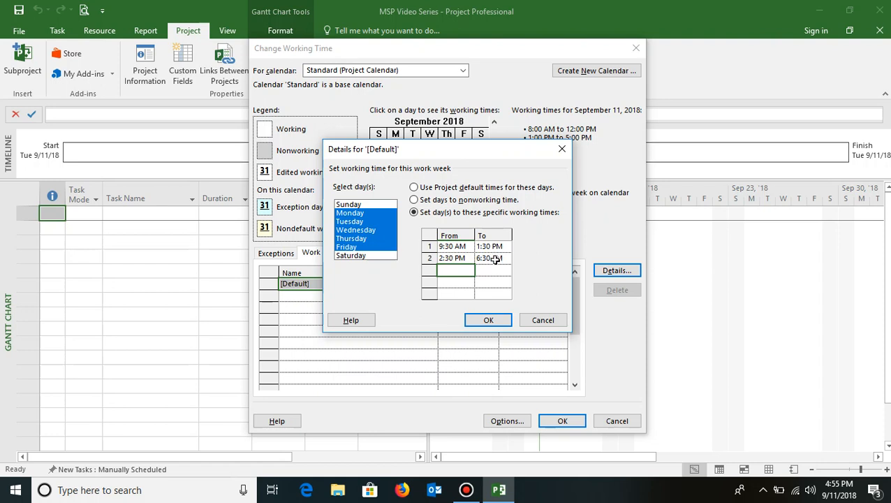
{"action": "left_click", "coordinate": [488, 321]}
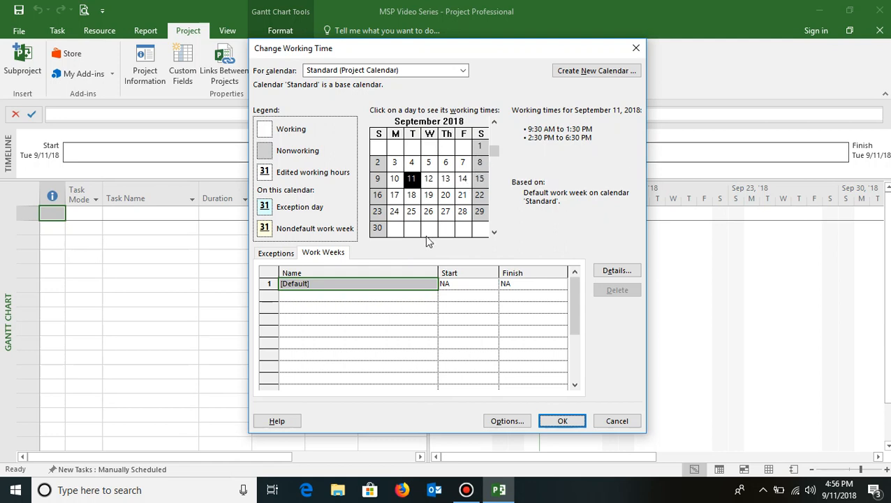
- Add a calendar exception named Independence Day for August 15, 2018
{"action": "left_click", "coordinate": [493, 123]}
{"action": "left_click", "coordinate": [494, 123]}
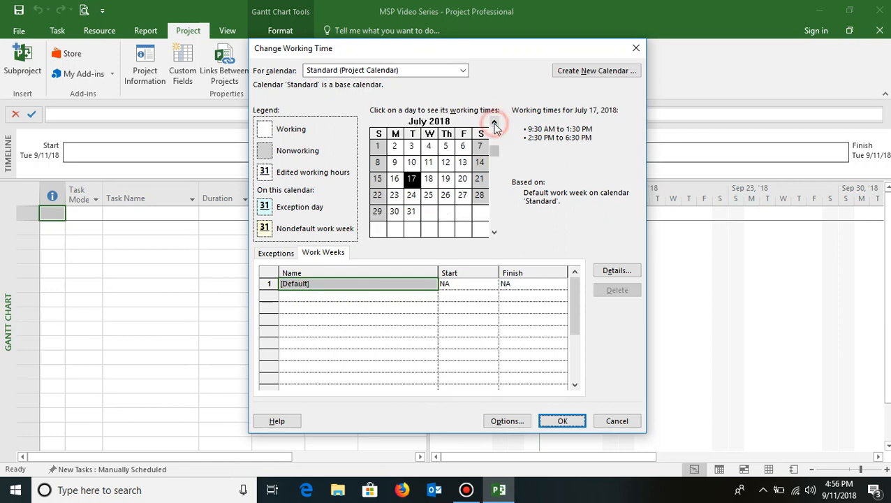
{"action": "left_click", "coordinate": [494, 233]}
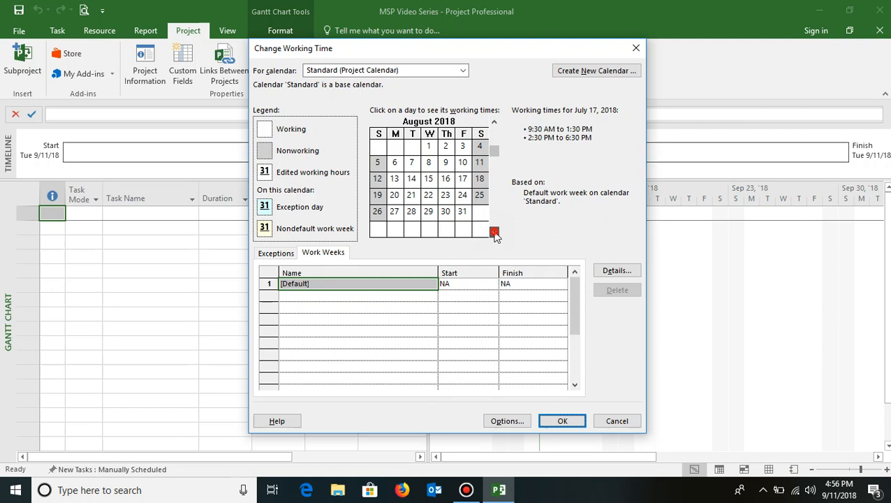
{"action": "left_click", "coordinate": [428, 179]}
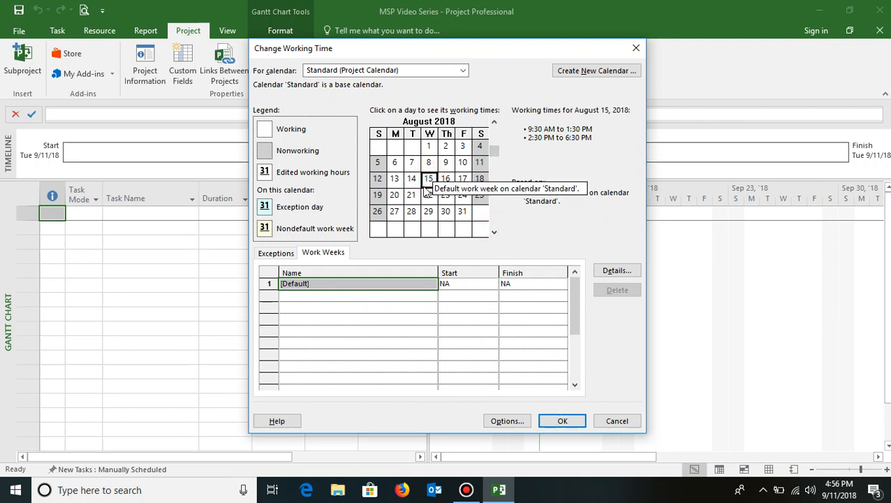
{"action": "left_click", "coordinate": [277, 253]}
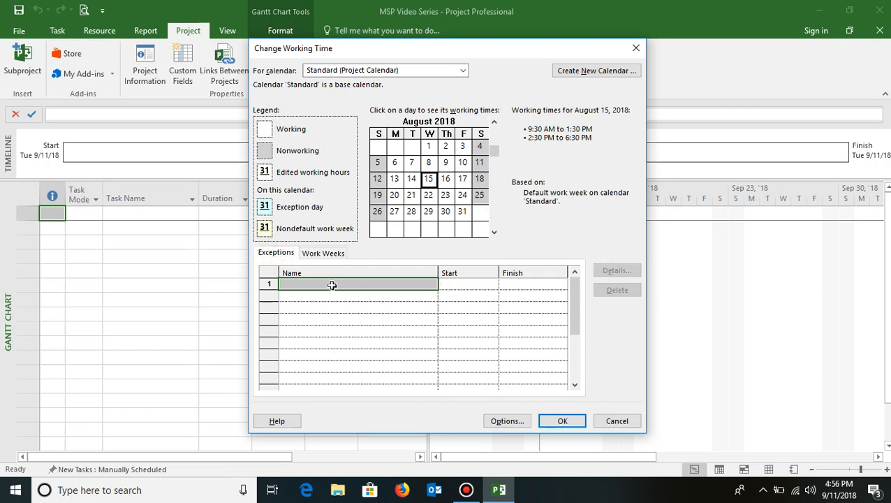
{"action": "left_click", "coordinate": [332, 284]}
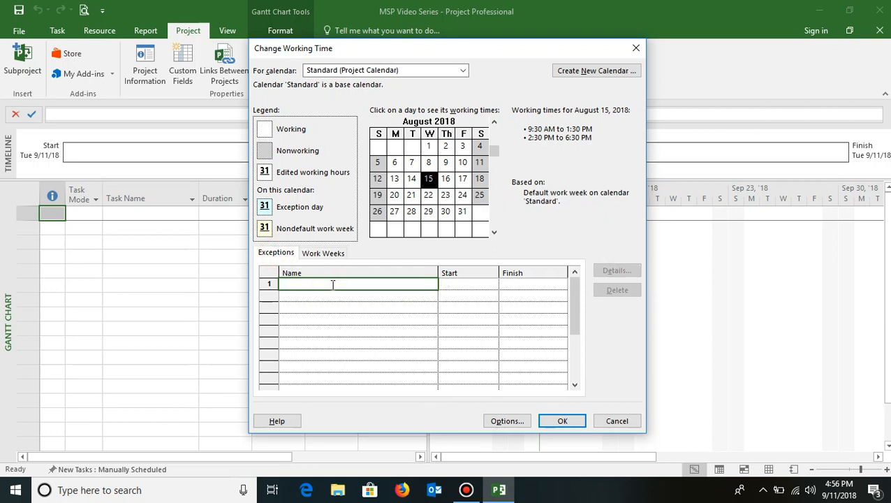
{"action": "type", "text": "Independence Day"}
{"action": "left_click", "coordinate": [464, 283]}
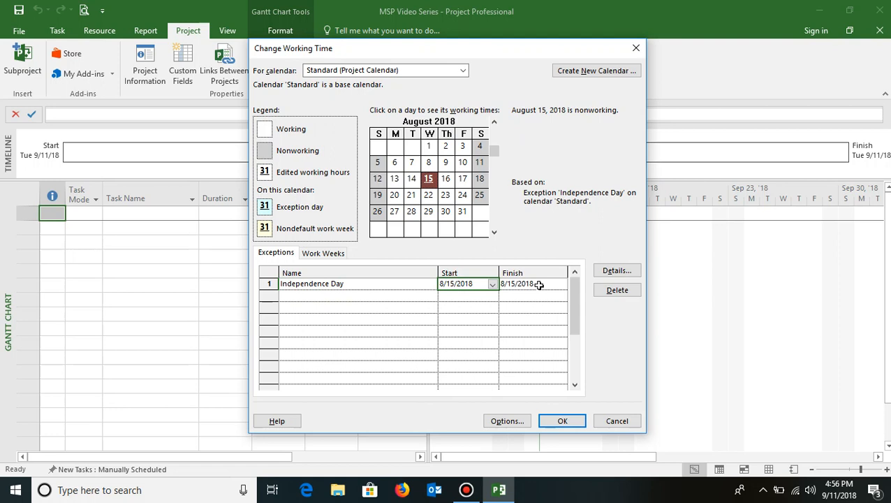
- Compare the working times of August 21 with those of the Independence Day exception on August 15
{"action": "left_click", "coordinate": [366, 284]}
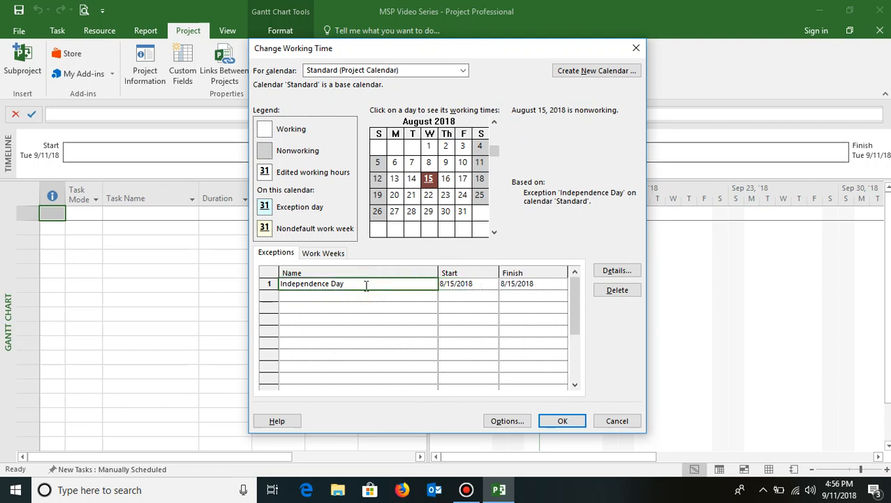
{"action": "left_click", "coordinate": [344, 291]}
{"action": "left_click", "coordinate": [345, 282]}
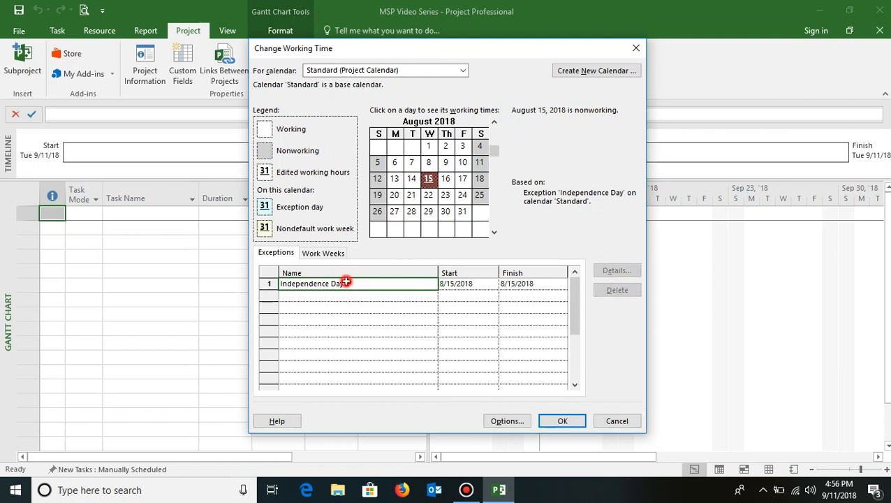
{"action": "mouse_move", "coordinate": [431, 184]}
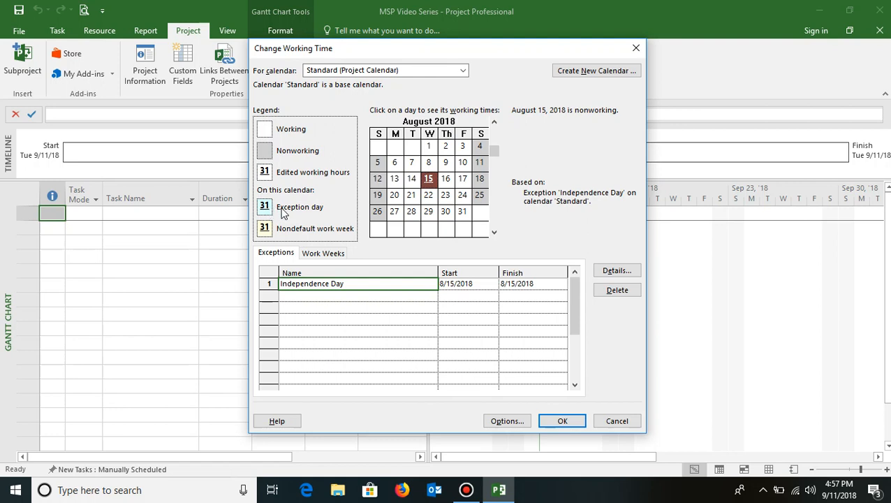
{"action": "left_click", "coordinate": [412, 196]}
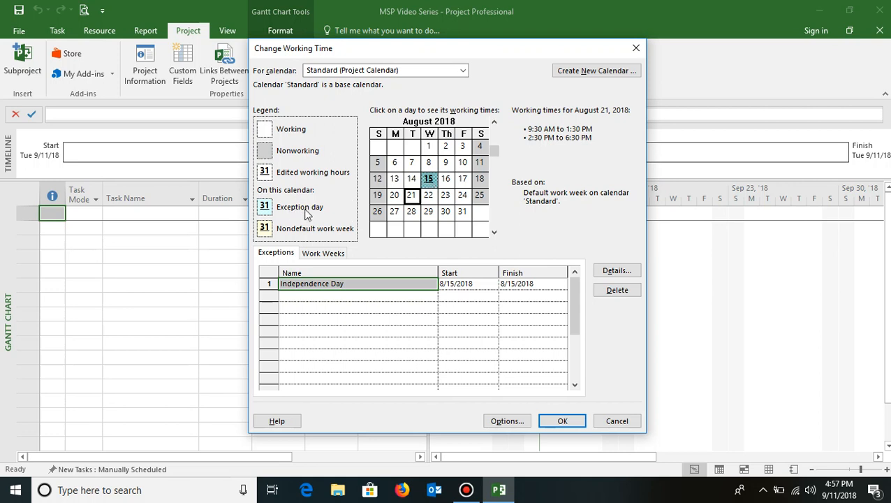
{"action": "left_click", "coordinate": [431, 180]}
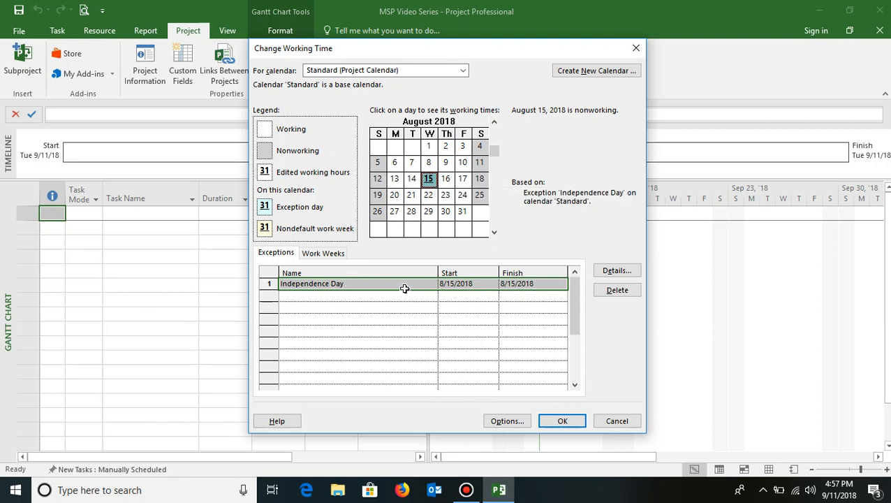
- Make the Independence Day exception recur yearly on August 15, ending after 3 occurrences, and accept its details
{"action": "left_click", "coordinate": [629, 271]}
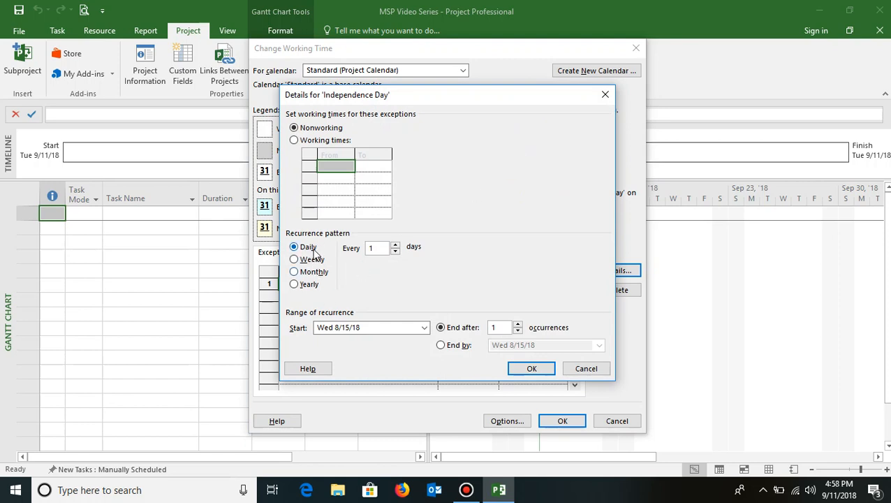
{"action": "left_click", "coordinate": [295, 285]}
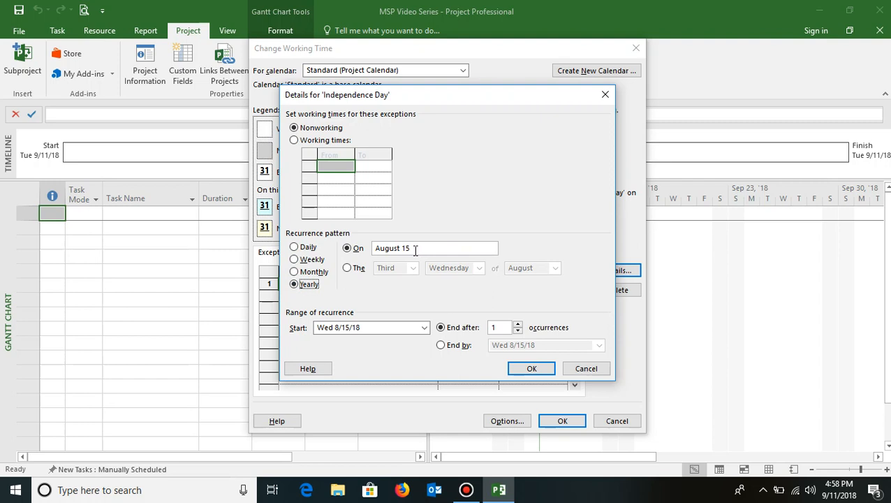
{"action": "left_click", "coordinate": [518, 324]}
{"action": "left_click", "coordinate": [518, 325]}
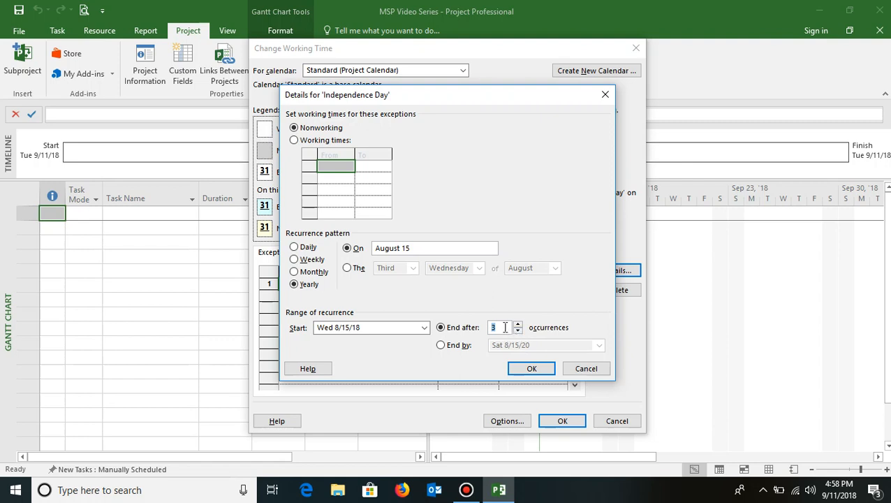
{"action": "left_click", "coordinate": [532, 369]}
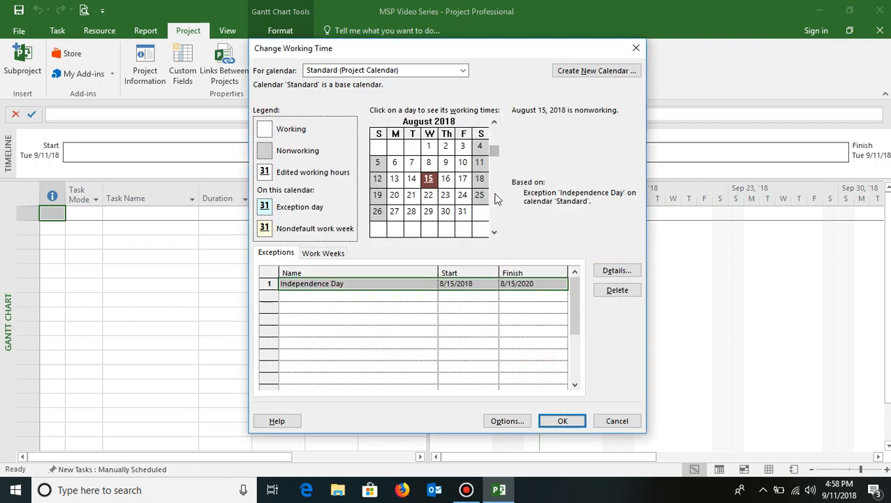
- Check August 2019 in the Standard calendar for the recurring Independence Day exception on the 15th
{"action": "left_click", "coordinate": [493, 232]}
{"action": "left_click", "coordinate": [494, 232]}
{"action": "left_click", "coordinate": [494, 231]}
{"action": "left_click", "coordinate": [494, 232]}
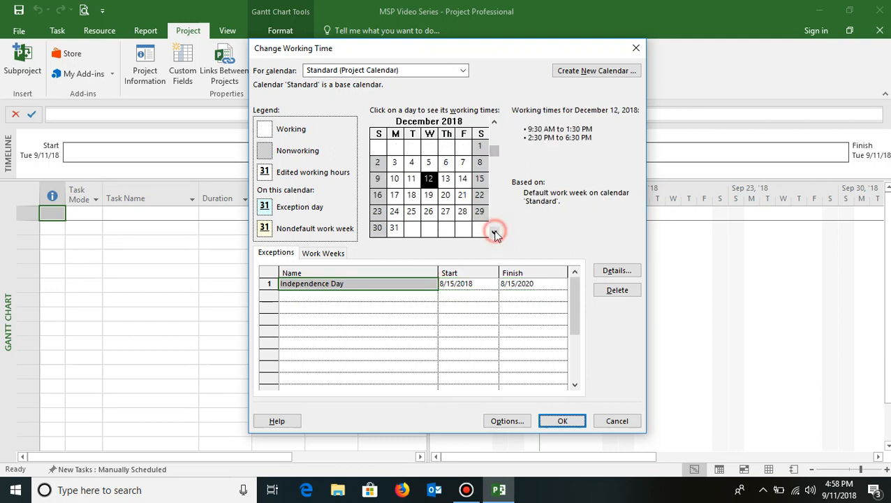
{"action": "left_click", "coordinate": [494, 232]}
{"action": "left_click", "coordinate": [494, 232]}
{"action": "left_click", "coordinate": [494, 233]}
{"action": "left_click", "coordinate": [494, 234]}
{"action": "left_click", "coordinate": [494, 234]}
{"action": "left_click", "coordinate": [493, 233]}
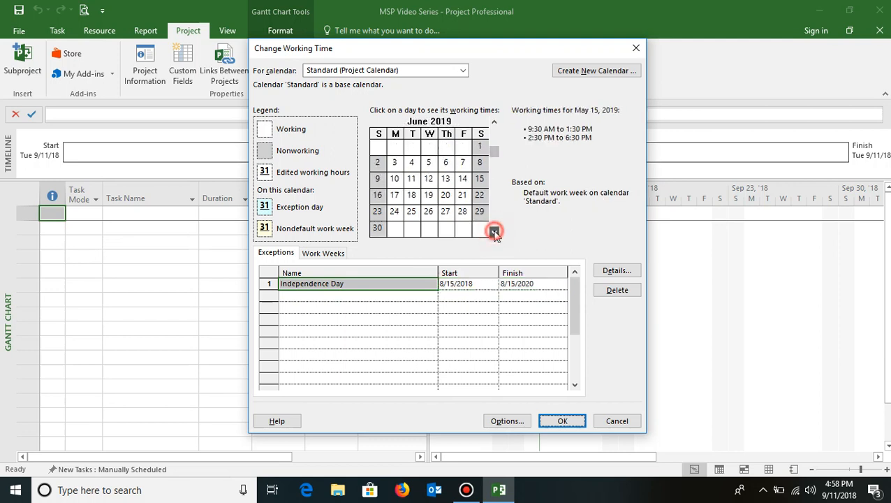
{"action": "left_click", "coordinate": [494, 233]}
{"action": "left_click", "coordinate": [494, 233]}
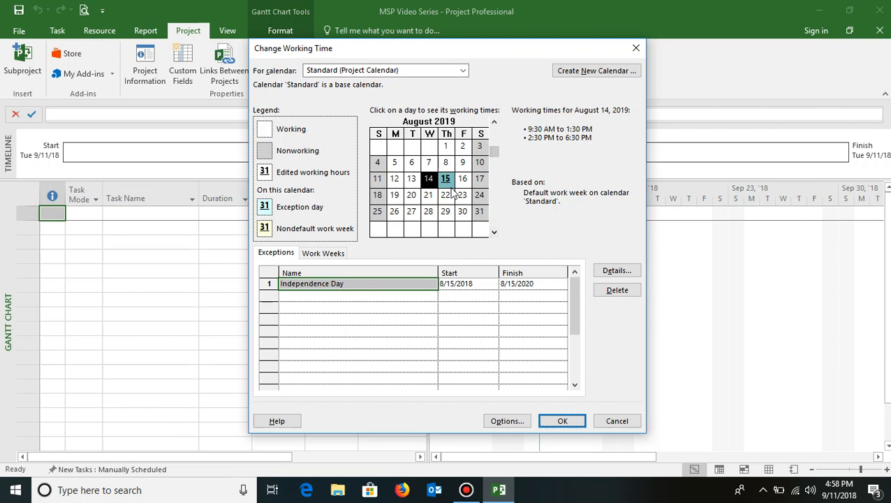
{"action": "mouse_move", "coordinate": [452, 186]}
- Accept the working time changes to the Standard project calendar and close the settings
{"action": "left_click", "coordinate": [358, 296]}
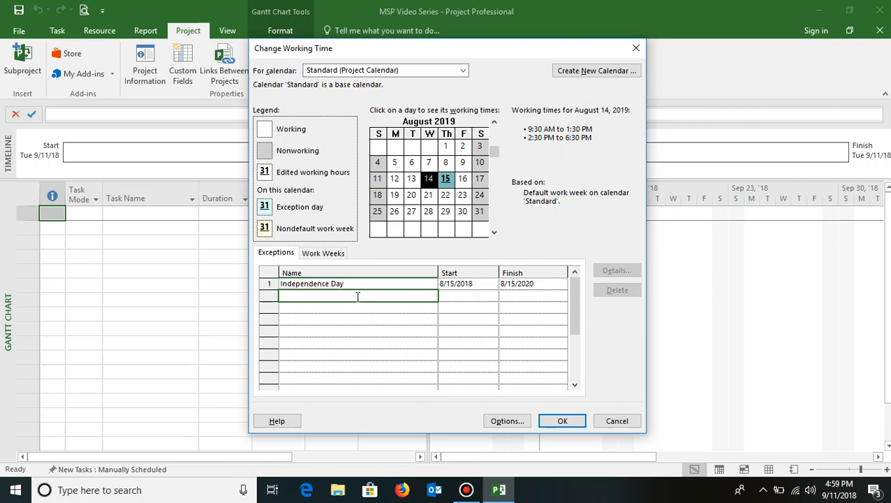
{"action": "left_click", "coordinate": [564, 421]}
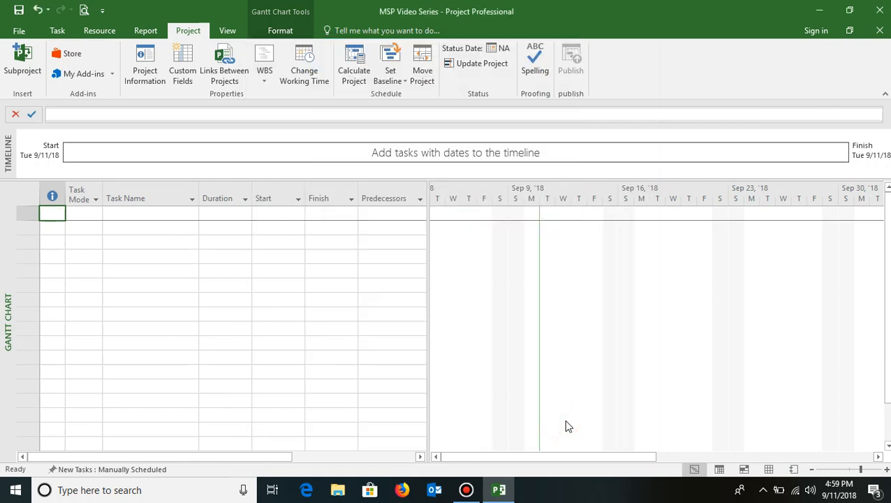